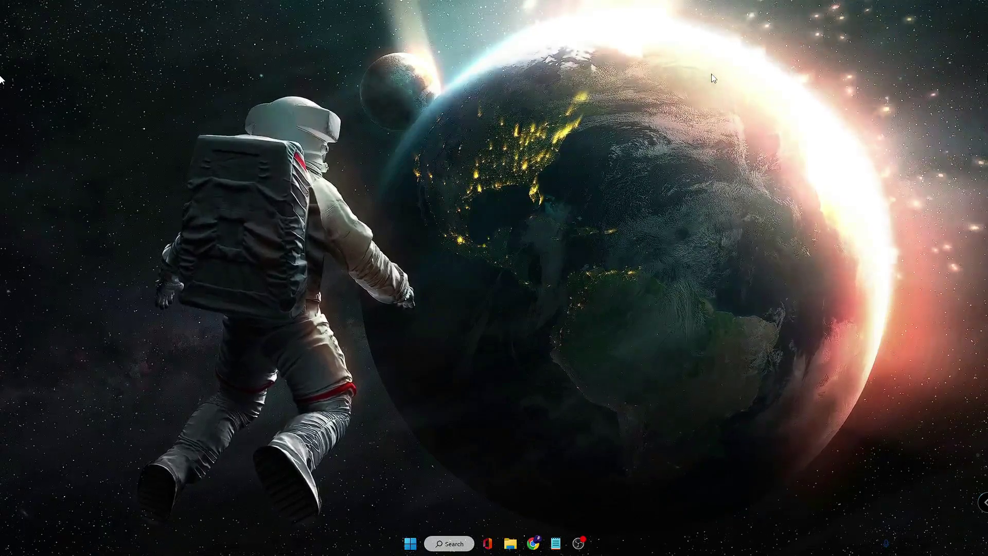
Open Device Manager and select AMD Radeon(TM) Graphics under Display adapters
{"action": "right_click", "coordinate": [411, 543]}
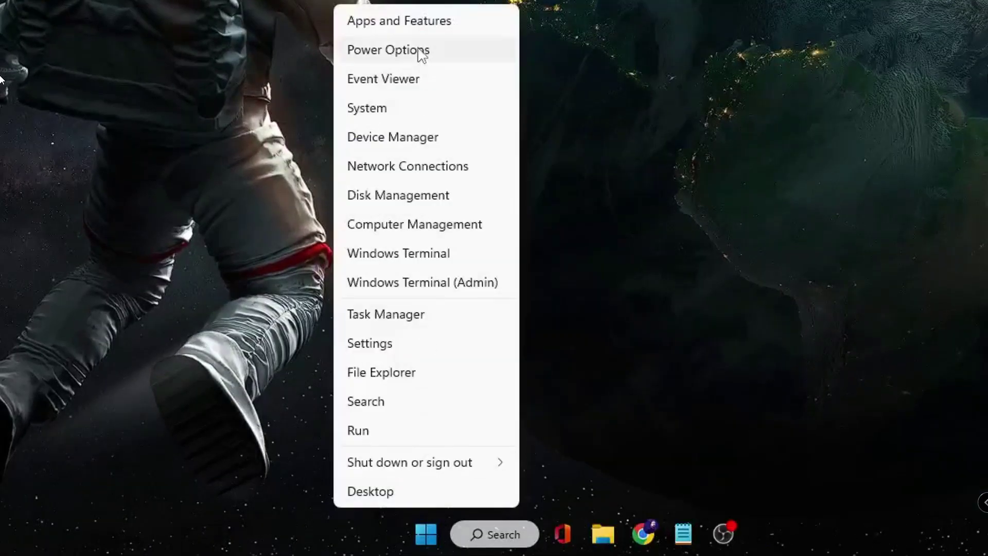
{"action": "left_click", "coordinate": [434, 137]}
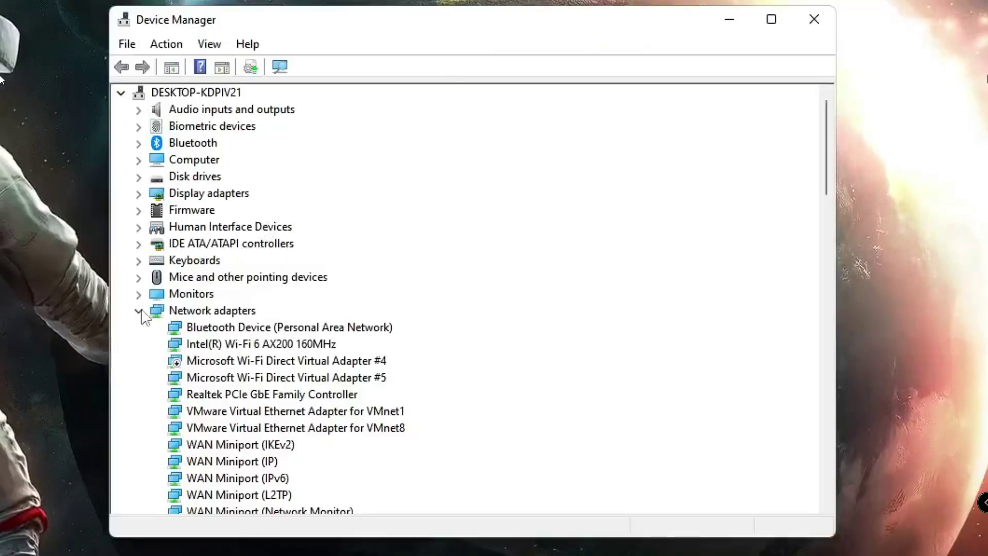
{"action": "left_click", "coordinate": [138, 311]}
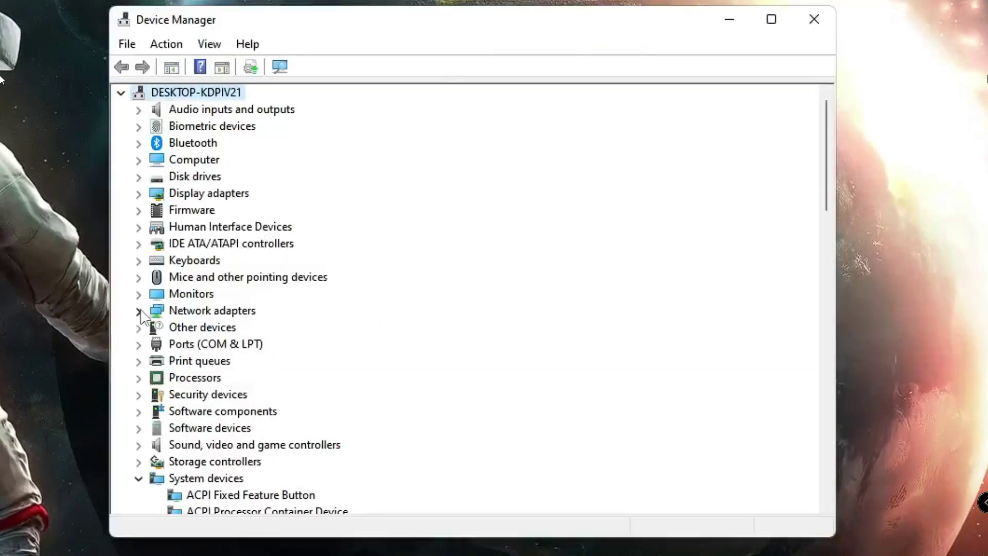
{"action": "double_click", "coordinate": [205, 193]}
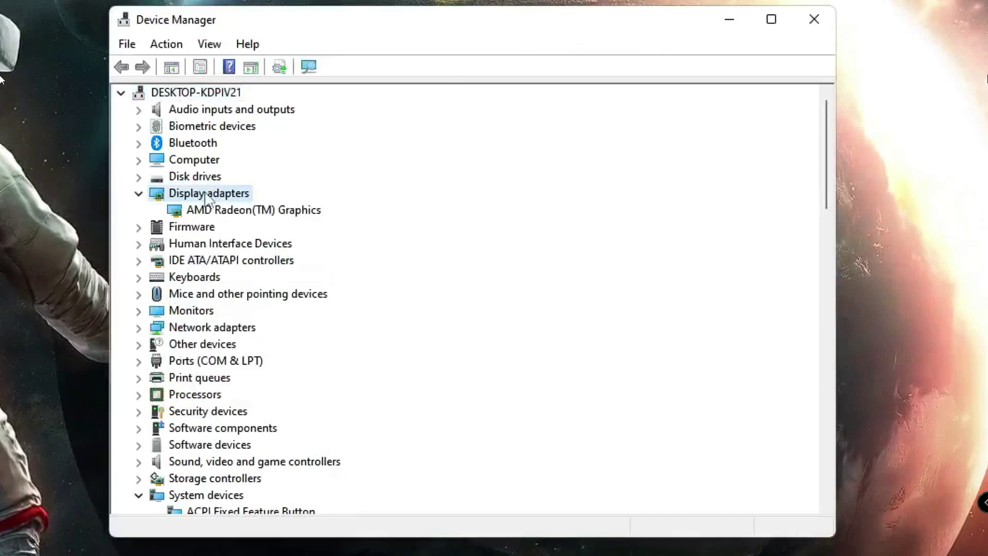
{"action": "left_click", "coordinate": [201, 216]}
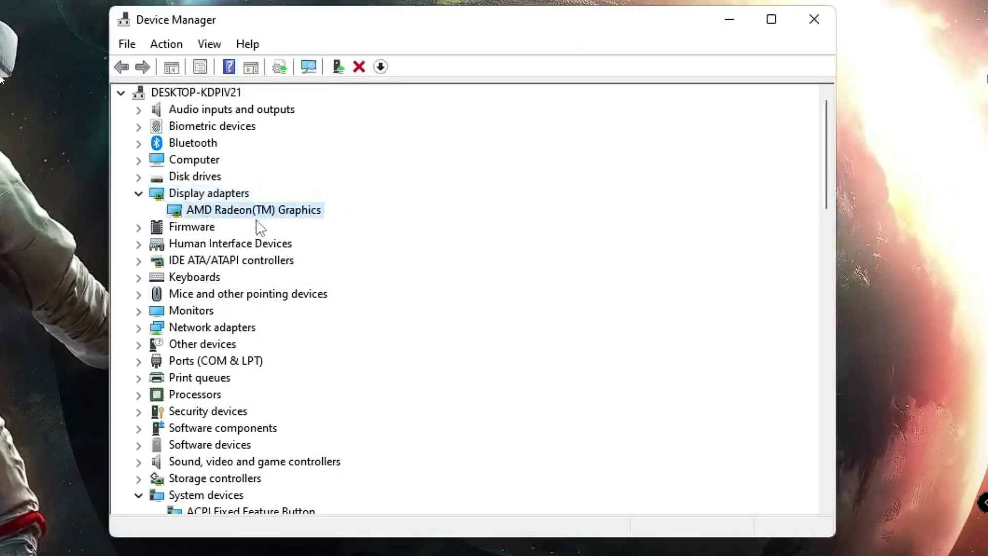
Update the AMD Radeon(TM) Graphics driver via automatic search and dismiss the success message
{"action": "right_click", "coordinate": [286, 214]}
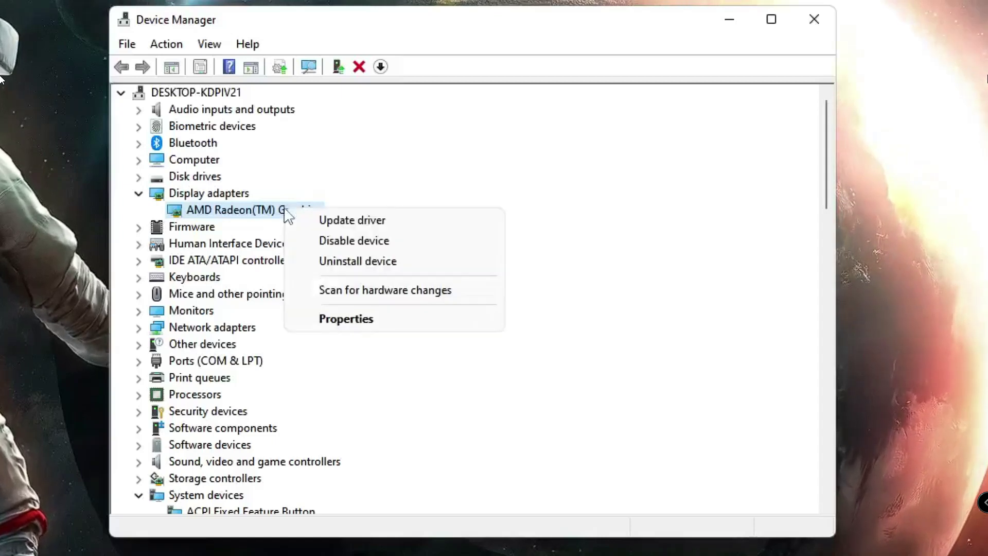
{"action": "left_click", "coordinate": [343, 223]}
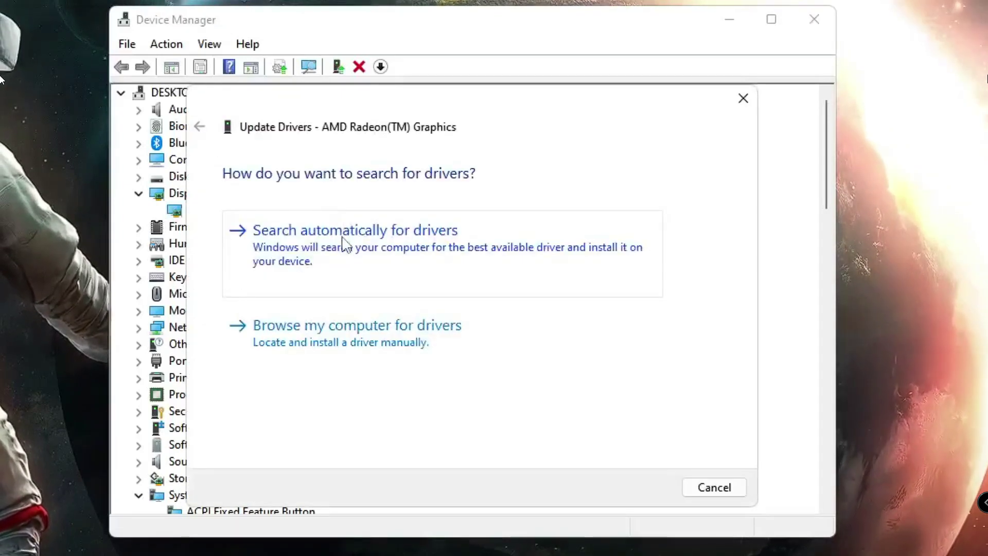
{"action": "left_click", "coordinate": [344, 243]}
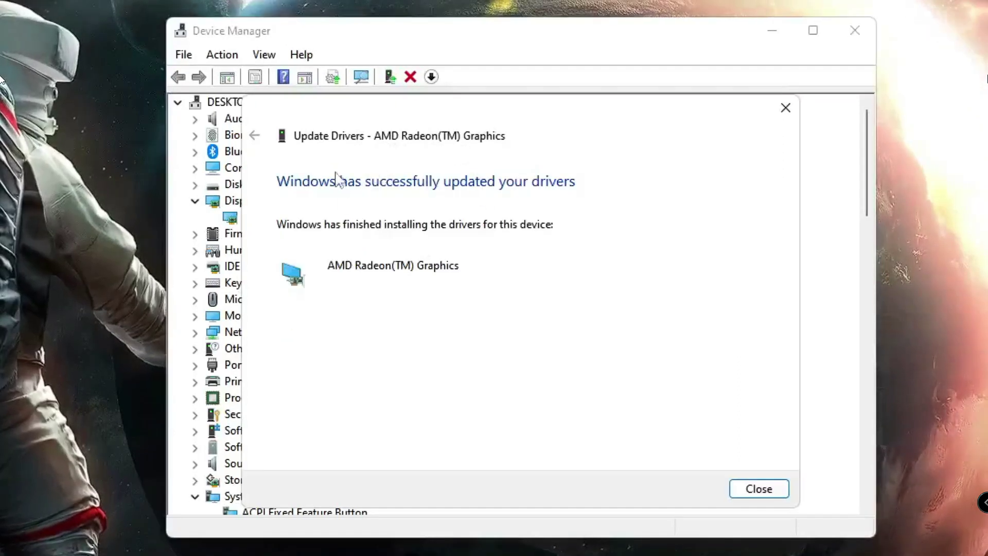
{"action": "left_click", "coordinate": [760, 490]}
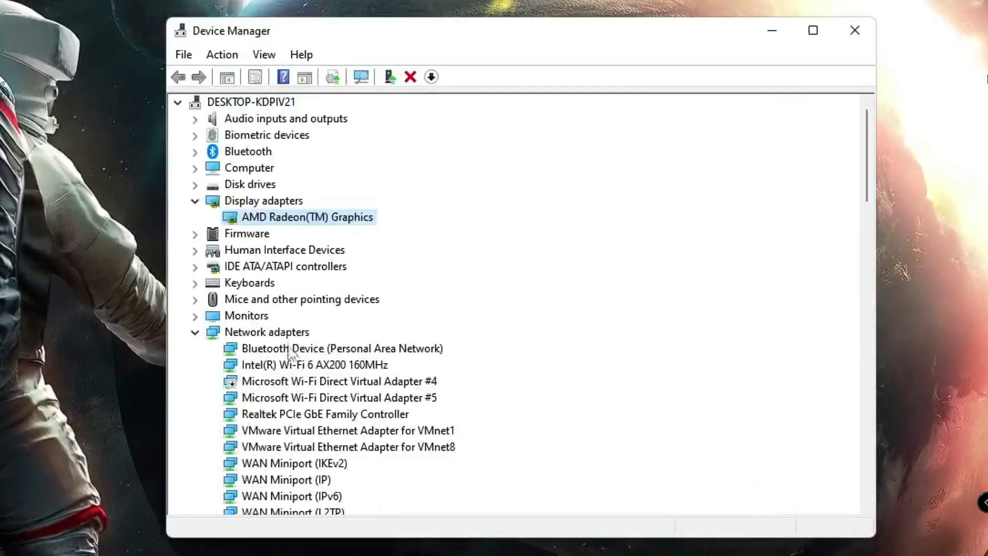
Check the Intel(R) Wi-Fi 6 AX200 adapter for a driver update, then close the wizard
{"action": "scroll", "coordinate": [282, 342], "scroll_direction": "down", "scroll_amount": 1}
{"action": "left_click", "coordinate": [279, 286]}
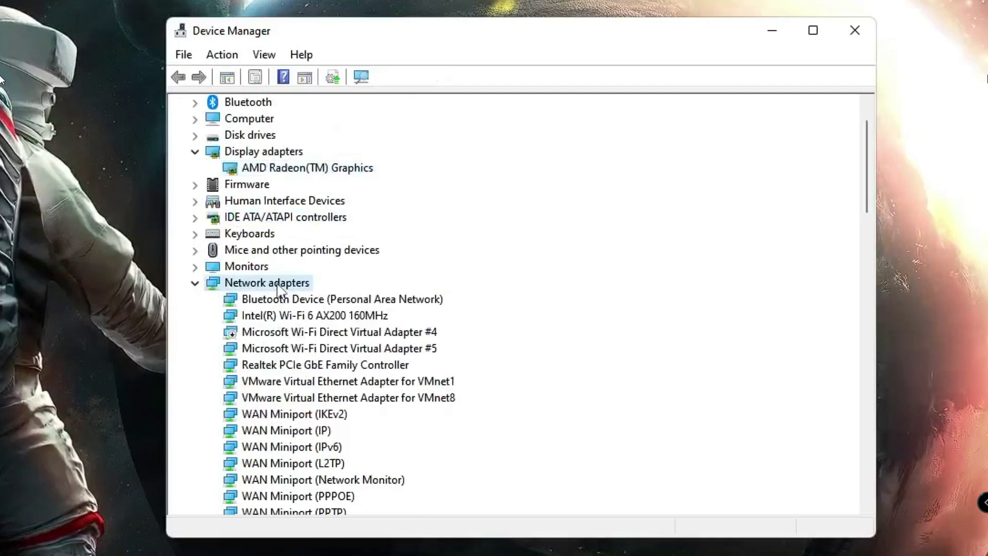
{"action": "left_click", "coordinate": [280, 304]}
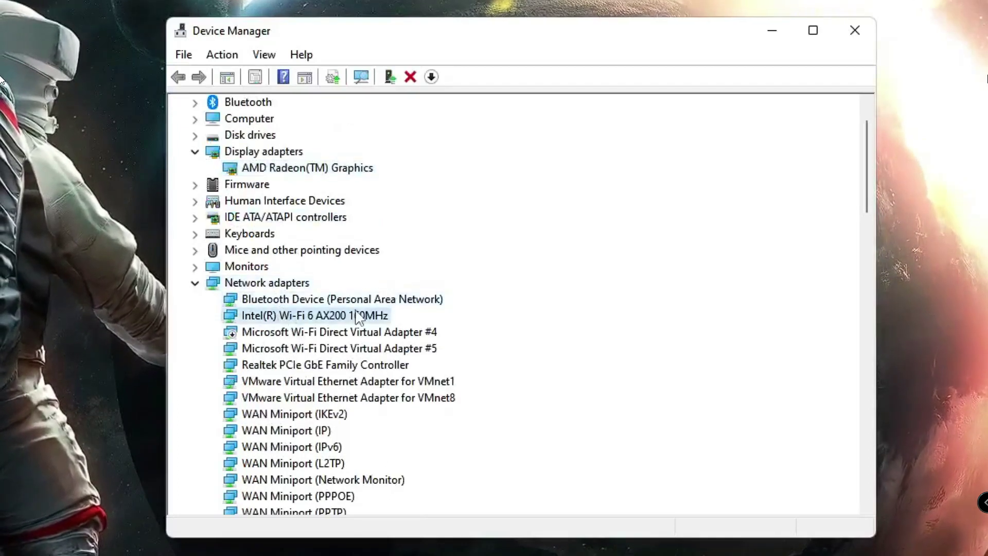
{"action": "right_click", "coordinate": [293, 316]}
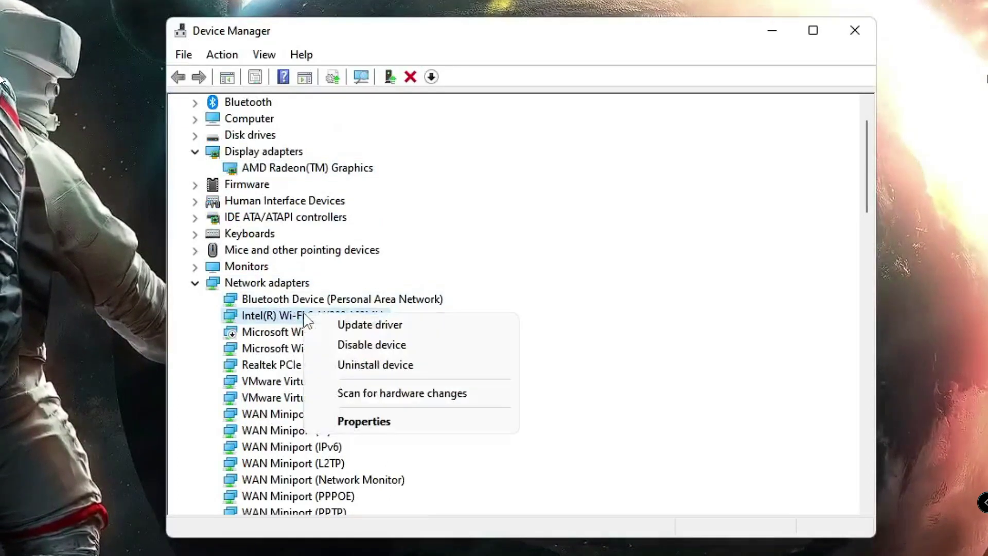
{"action": "left_click", "coordinate": [329, 325]}
{"action": "left_click", "coordinate": [752, 488]}
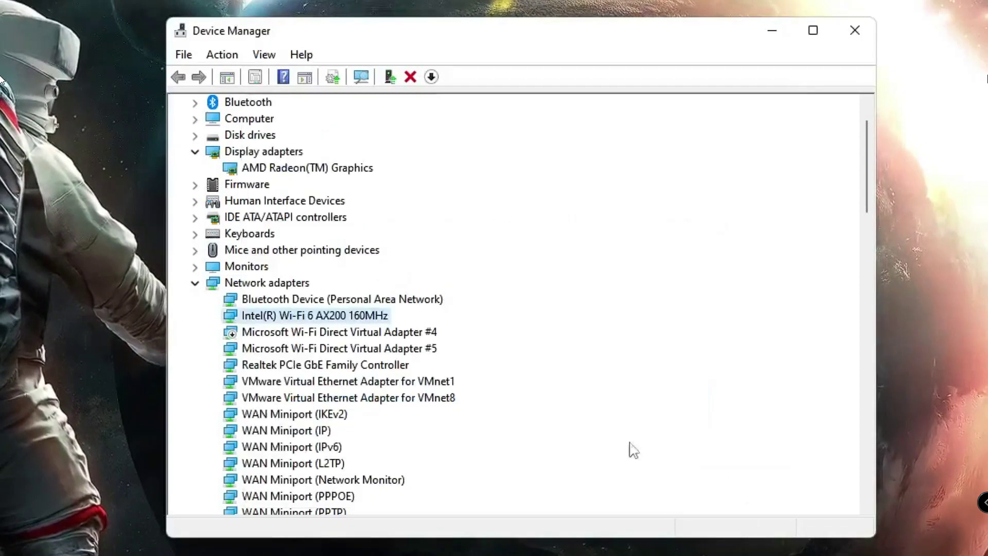
Check the Realtek PCIe GbE Family Controller for a driver update, then cancel it
{"action": "left_click", "coordinate": [312, 367]}
{"action": "right_click", "coordinate": [287, 371]}
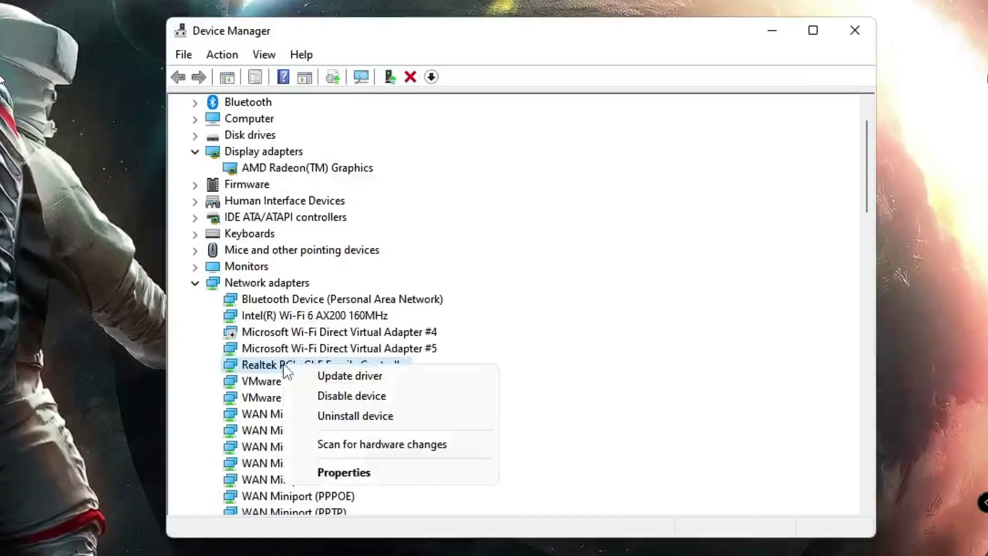
{"action": "left_click", "coordinate": [340, 378]}
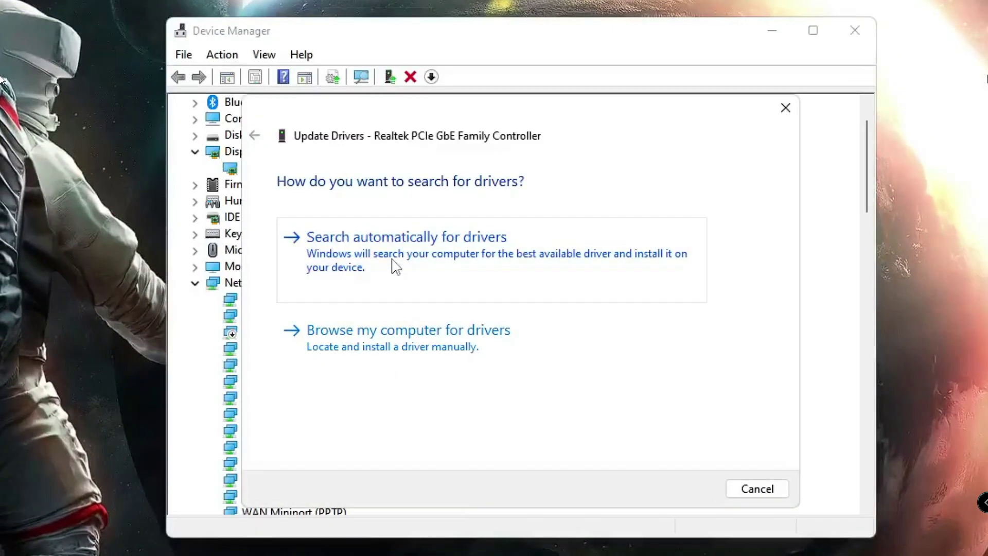
{"action": "left_click", "coordinate": [783, 489]}
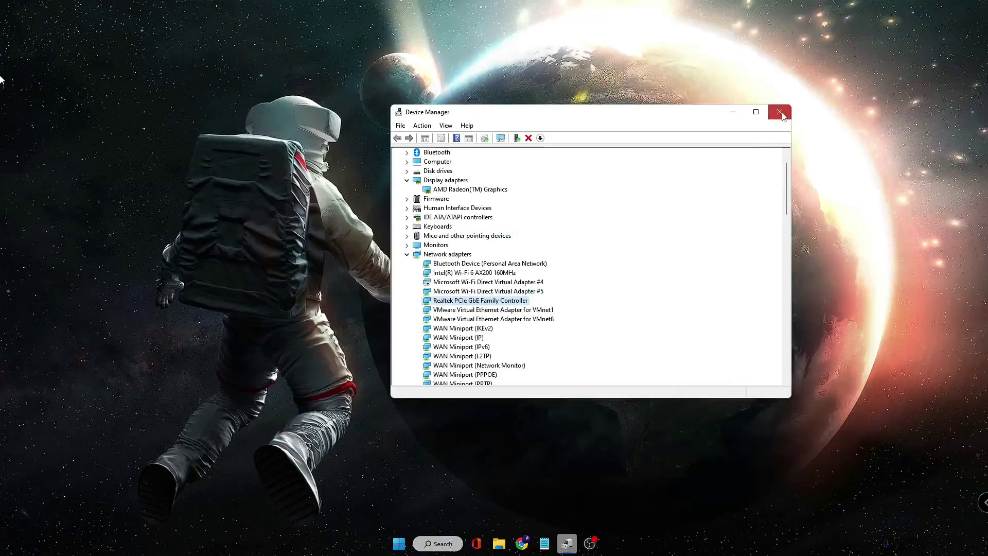
Flush the DNS cache with 'ipconfig /flushdns' in an elevated Command Prompt
{"action": "left_click", "coordinate": [461, 551]}
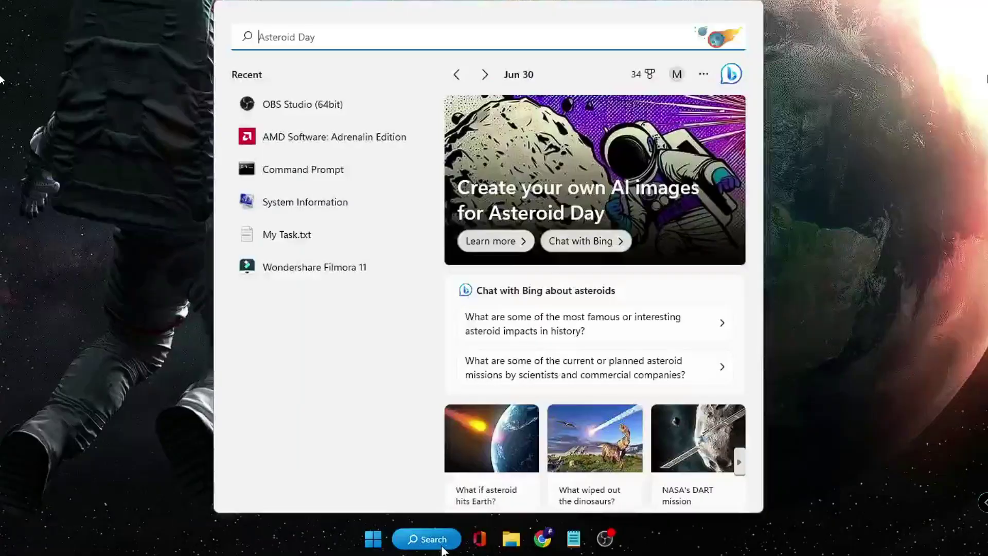
{"action": "type", "text": "cmd"}
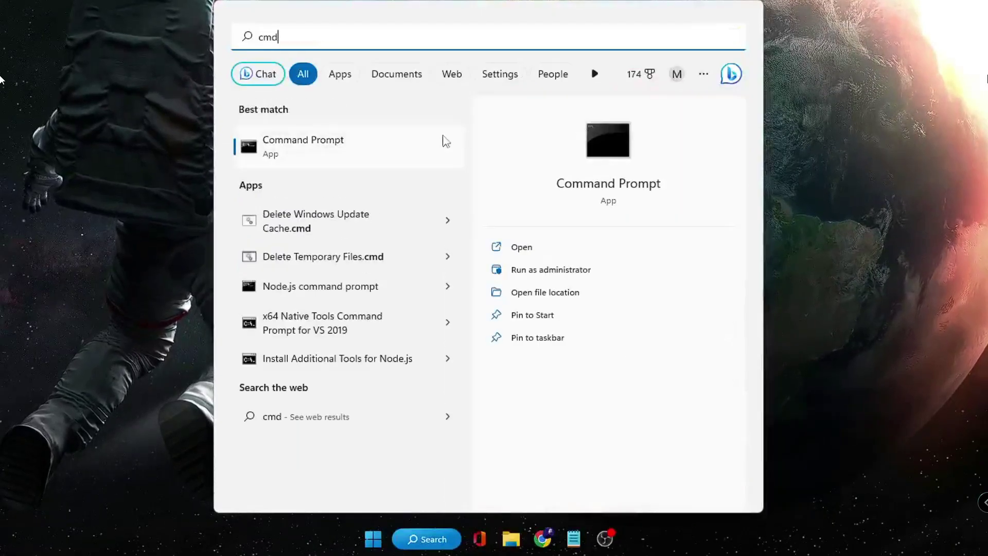
{"action": "right_click", "coordinate": [369, 150]}
{"action": "type", "text": "ipconfig /flushdns"}
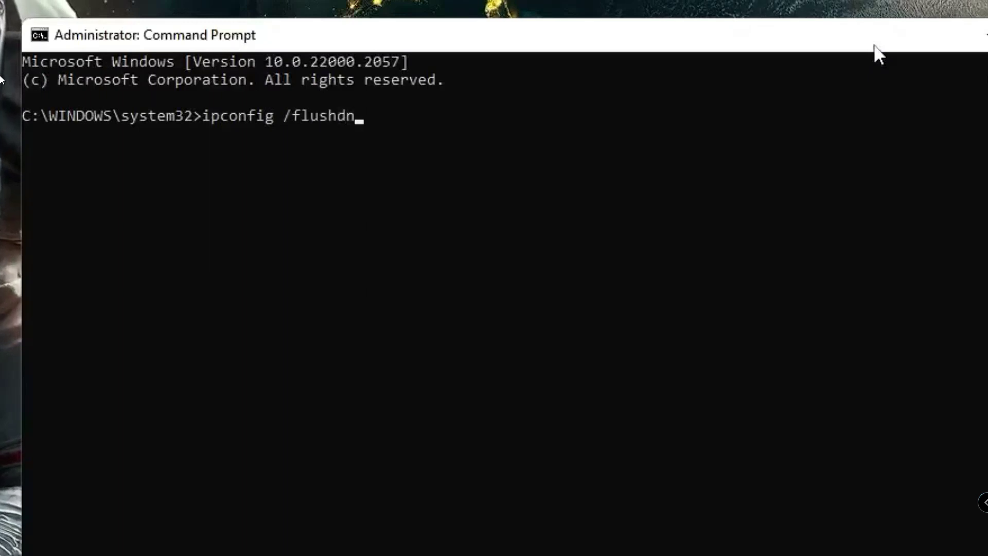
{"action": "key", "text": "Return"}
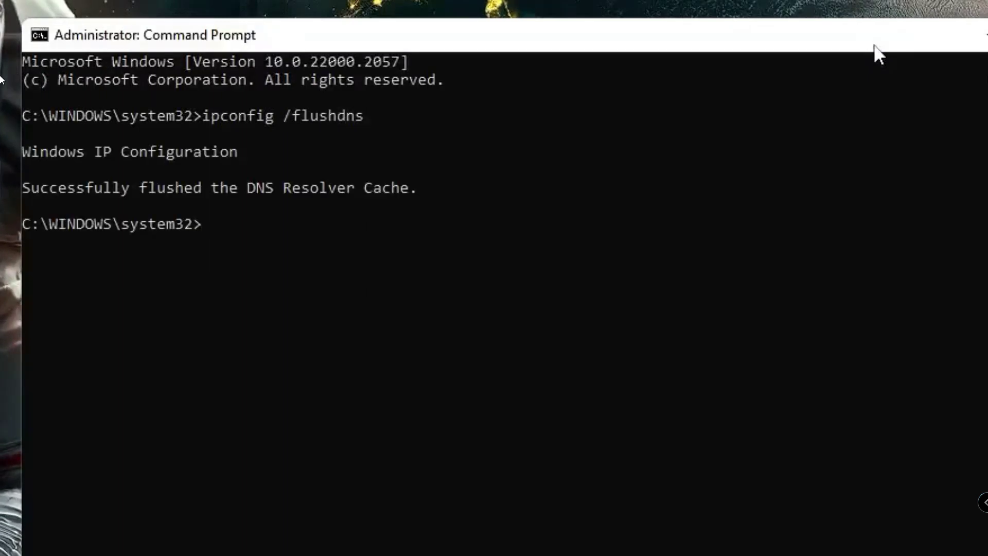
Reset Winsock with 'netsh winsock reset' and close Command Prompt
{"action": "type", "text": "netsh win"}
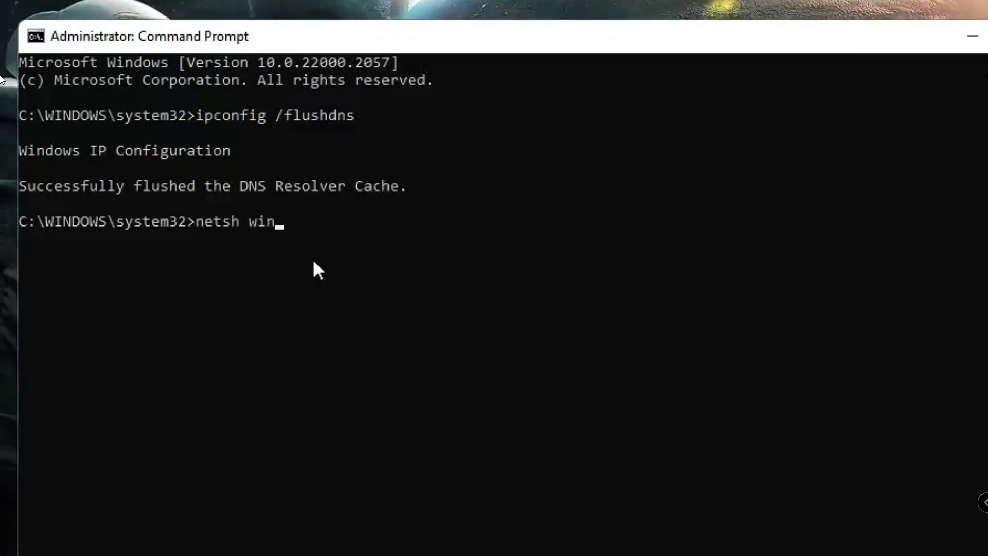
{"action": "type", "text": "sock res"}
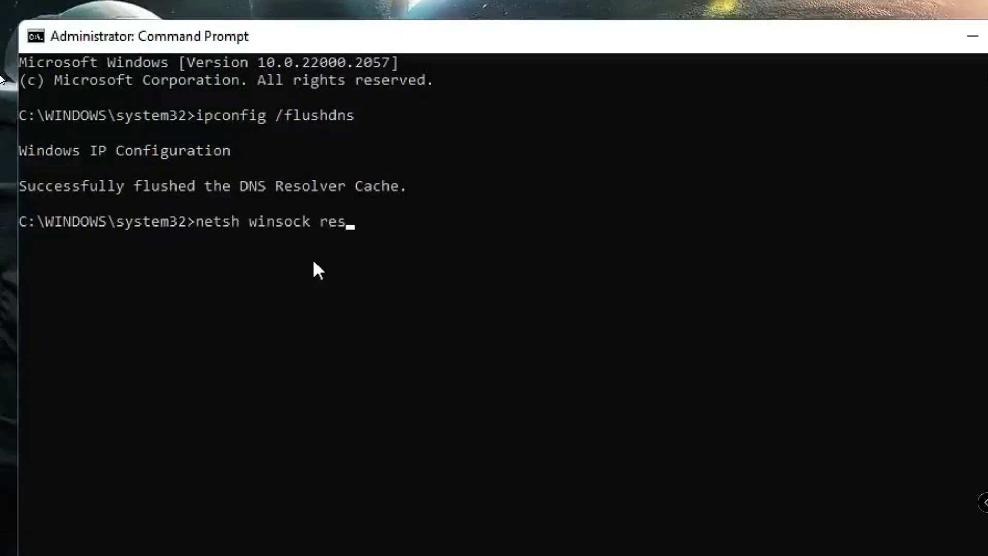
{"action": "type", "text": "et"}
{"action": "key", "text": "Return"}
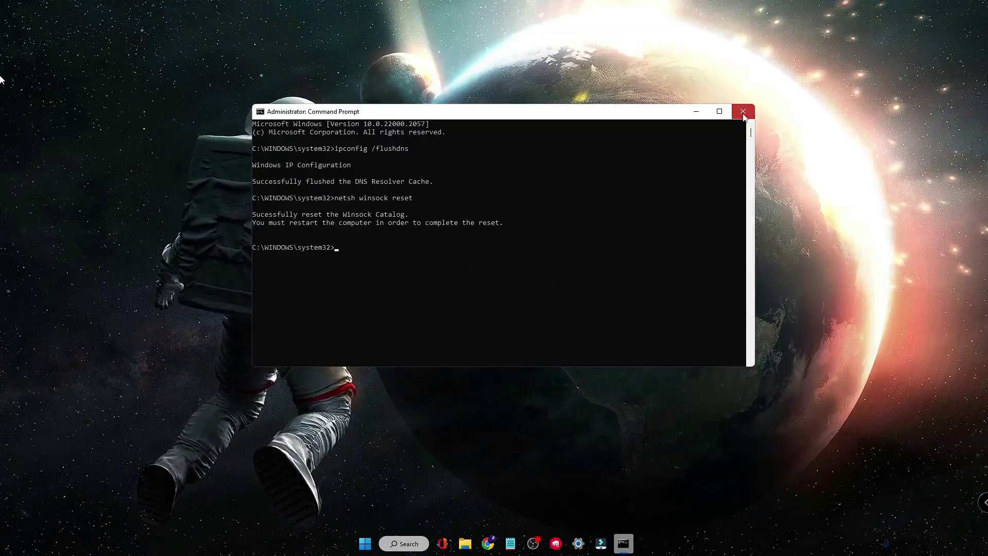
{"action": "left_click", "coordinate": [743, 110]}
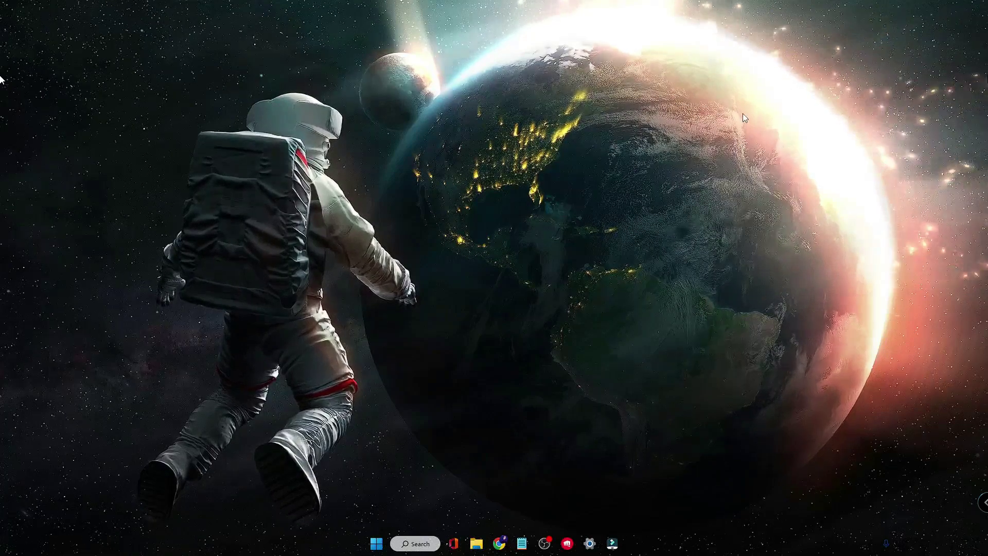
Open Apps & features in Windows Settings
{"action": "right_click", "coordinate": [376, 543]}
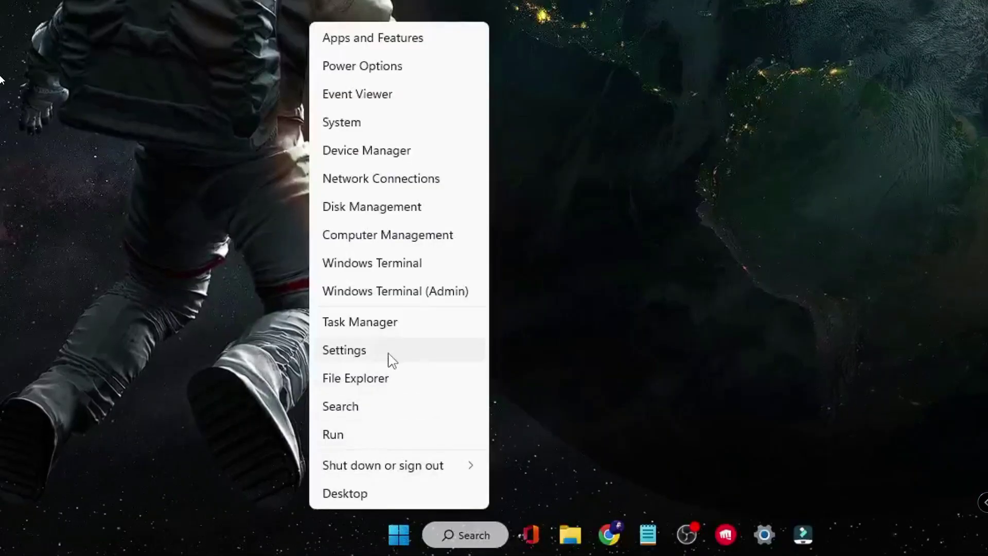
{"action": "left_click", "coordinate": [389, 353]}
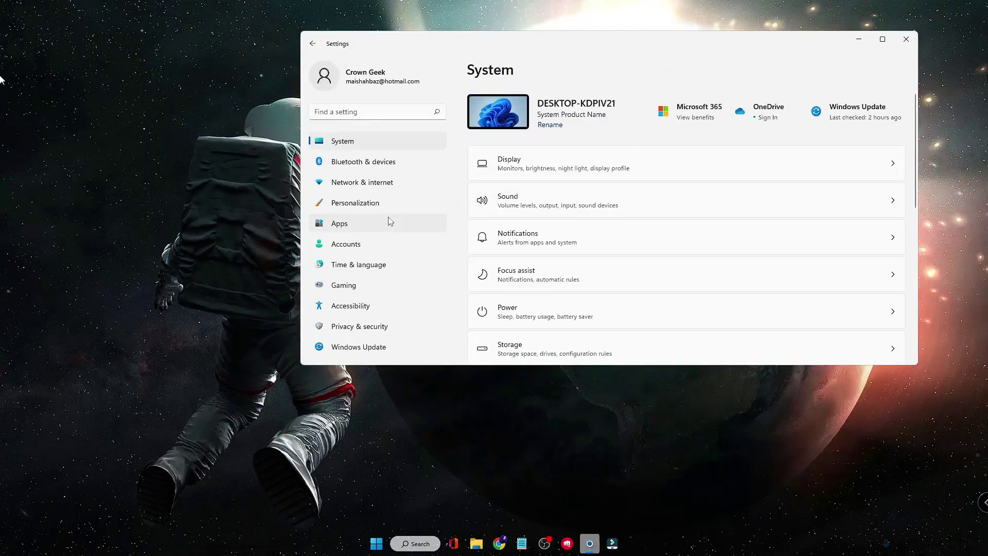
{"action": "left_click", "coordinate": [351, 226]}
{"action": "left_click", "coordinate": [554, 115]}
Search the installed apps for 'roblox' and uninstall Roblox Player
{"action": "left_click", "coordinate": [511, 233]}
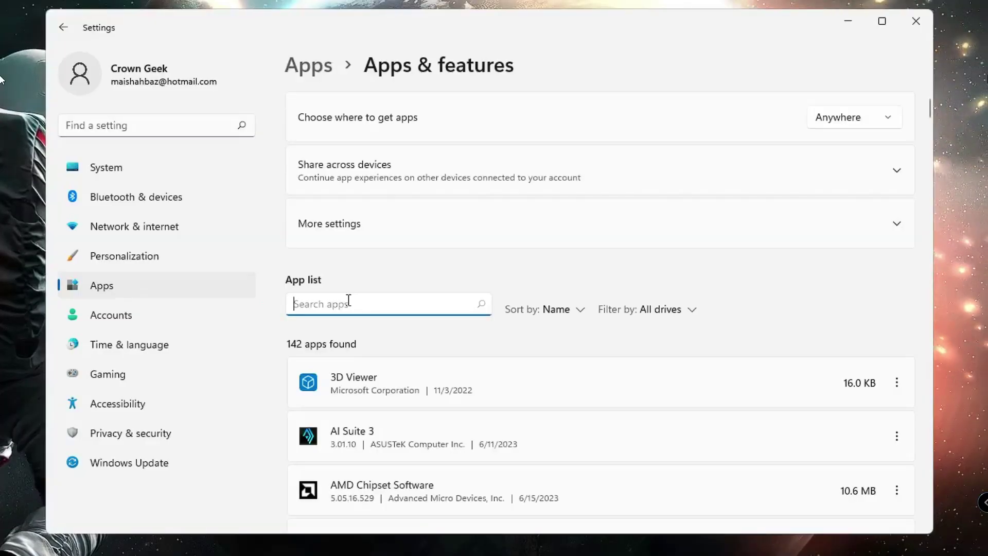
{"action": "type", "text": "roblox"}
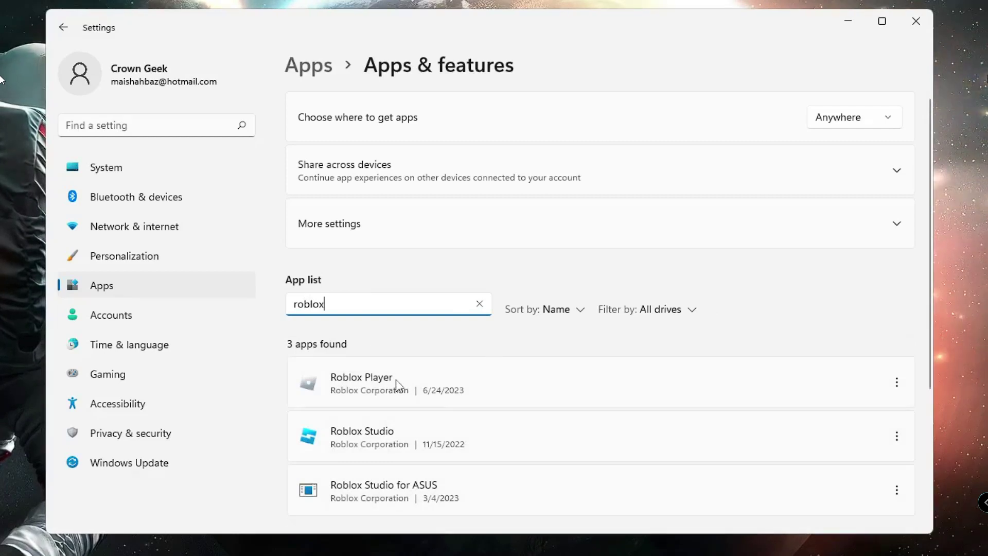
{"action": "left_click", "coordinate": [896, 385]}
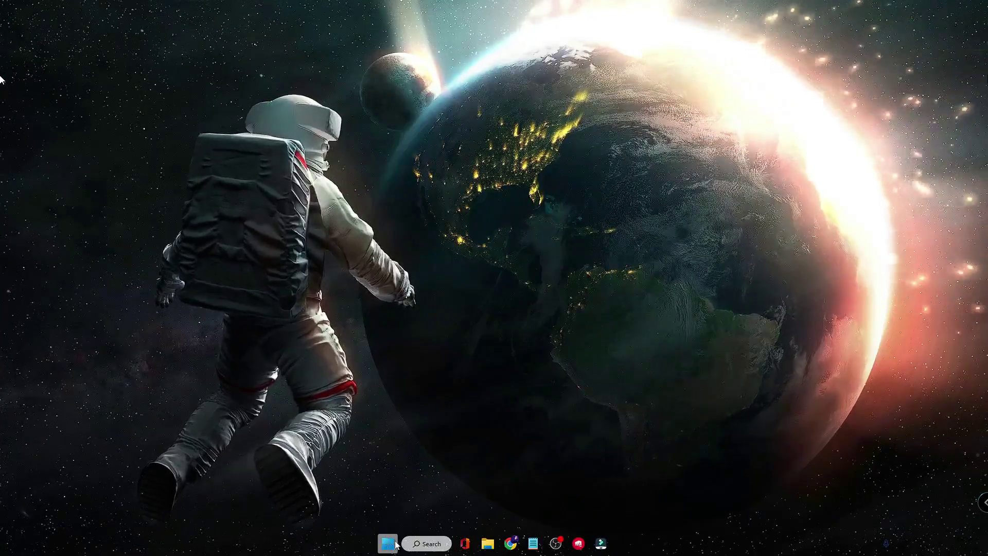
Open the %localappdata% folder through the Run dialog
{"action": "right_click", "coordinate": [387, 543]}
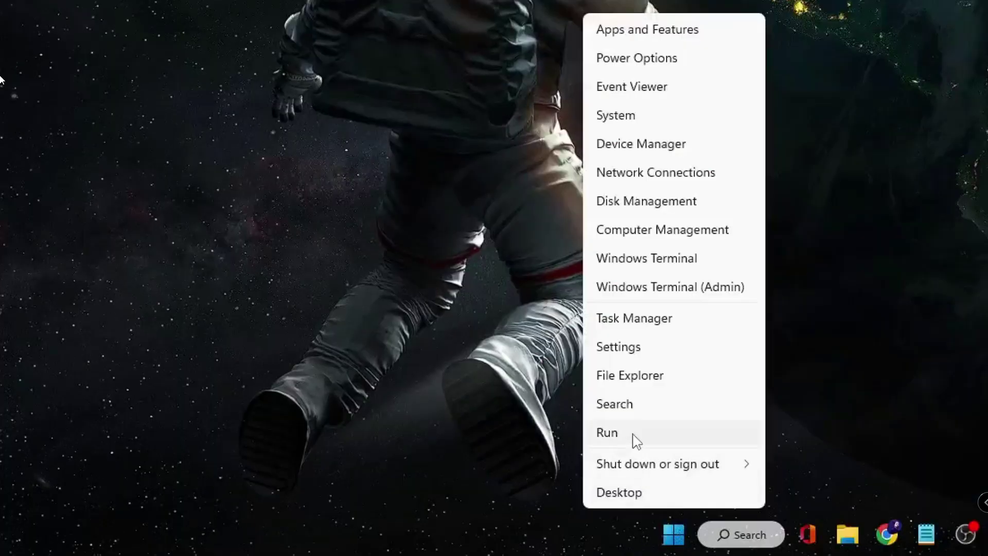
{"action": "left_click", "coordinate": [634, 437]}
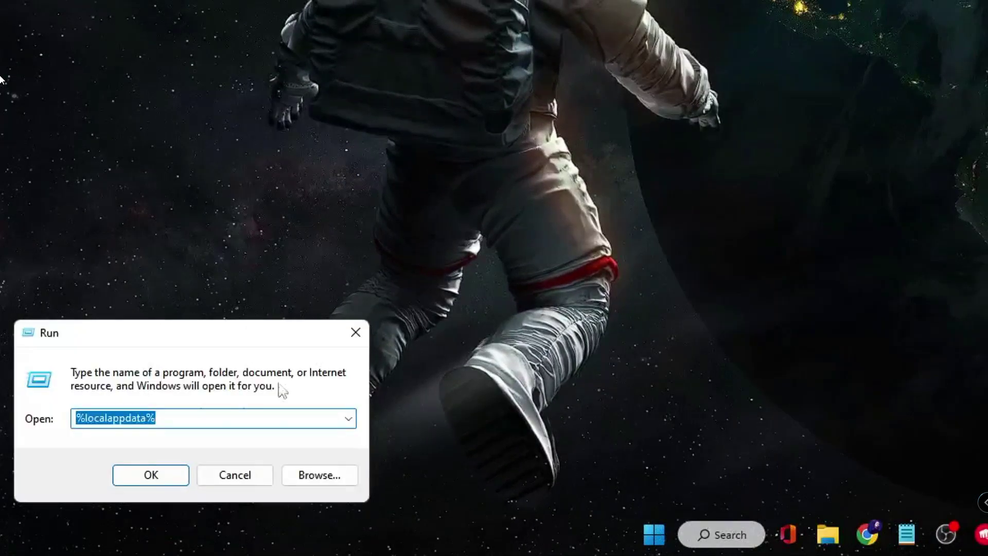
{"action": "left_click", "coordinate": [155, 476]}
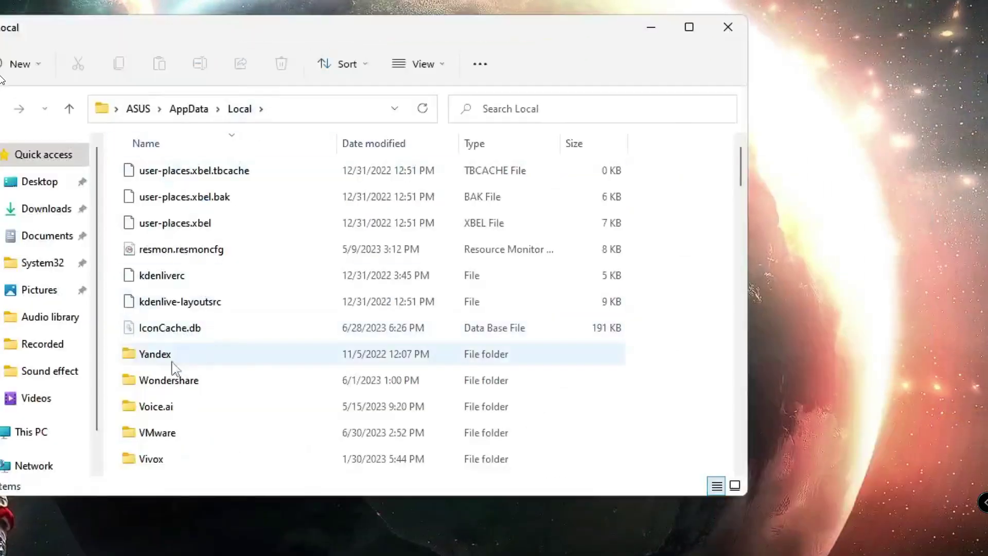
Delete the Roblox folder from Local AppData and close File Explorer
{"action": "left_click", "coordinate": [567, 322]}
{"action": "key", "text": "r"}
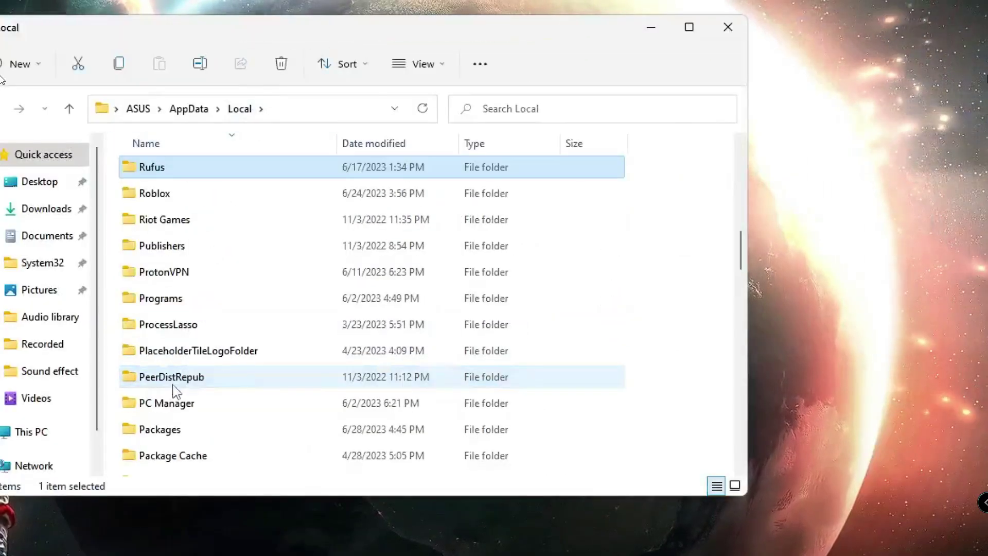
{"action": "left_click", "coordinate": [185, 200]}
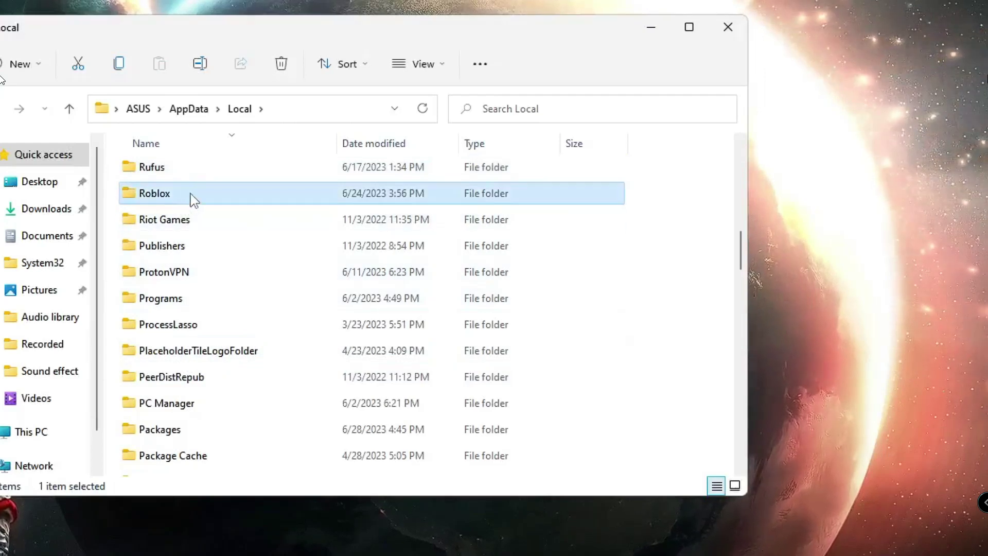
{"action": "right_click", "coordinate": [189, 197]}
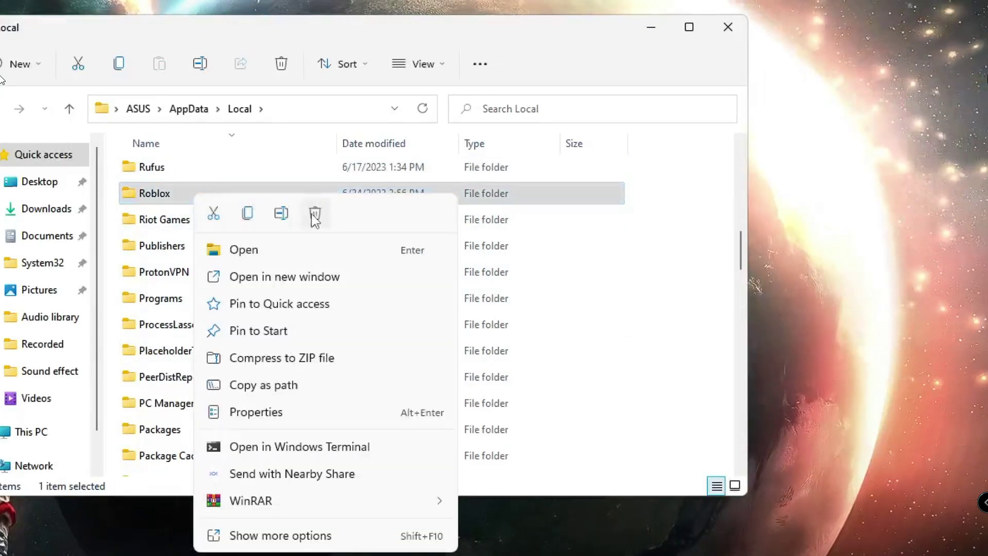
{"action": "key", "text": "Escape"}
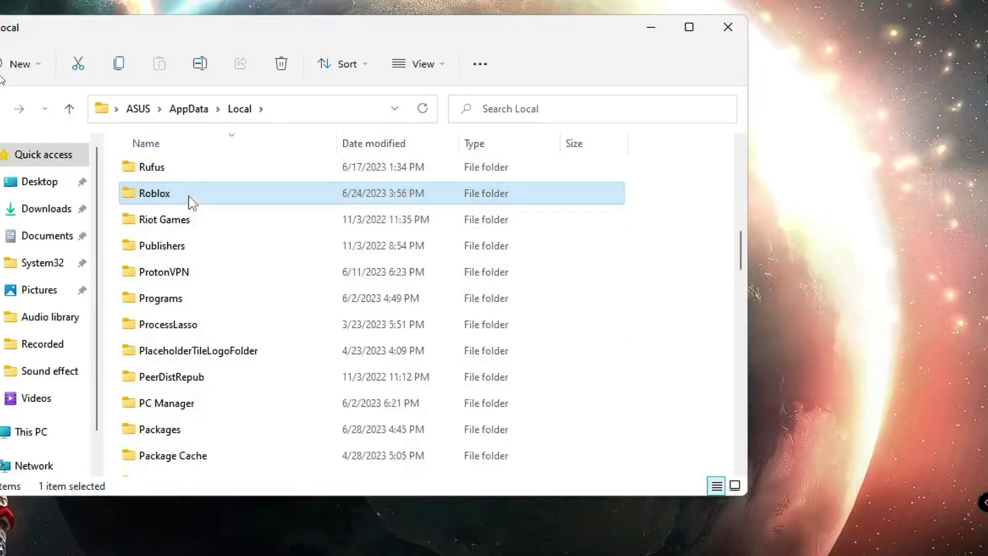
{"action": "left_click", "coordinate": [791, 96]}
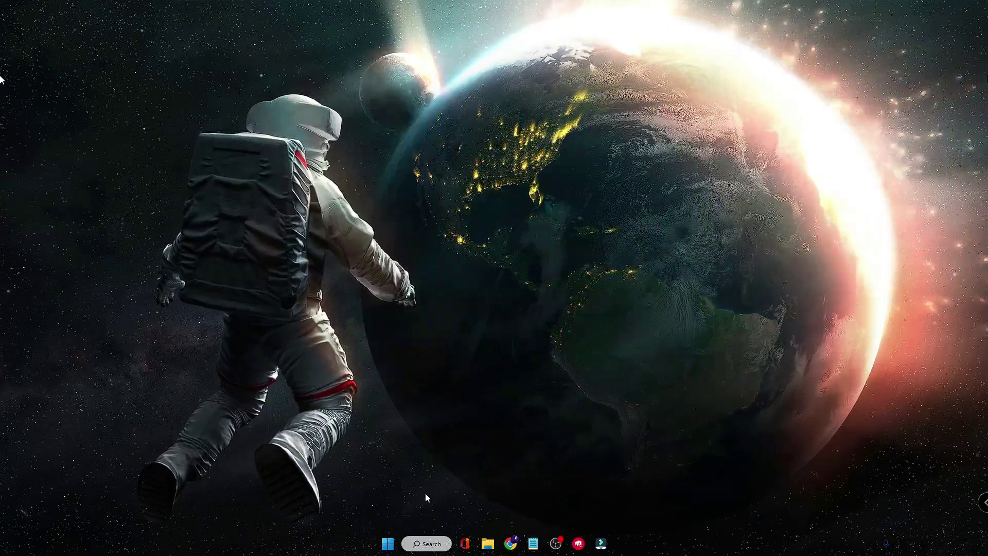
Find Roblox in Microsoft Store and start its installation from the product page
{"action": "left_click", "coordinate": [438, 546]}
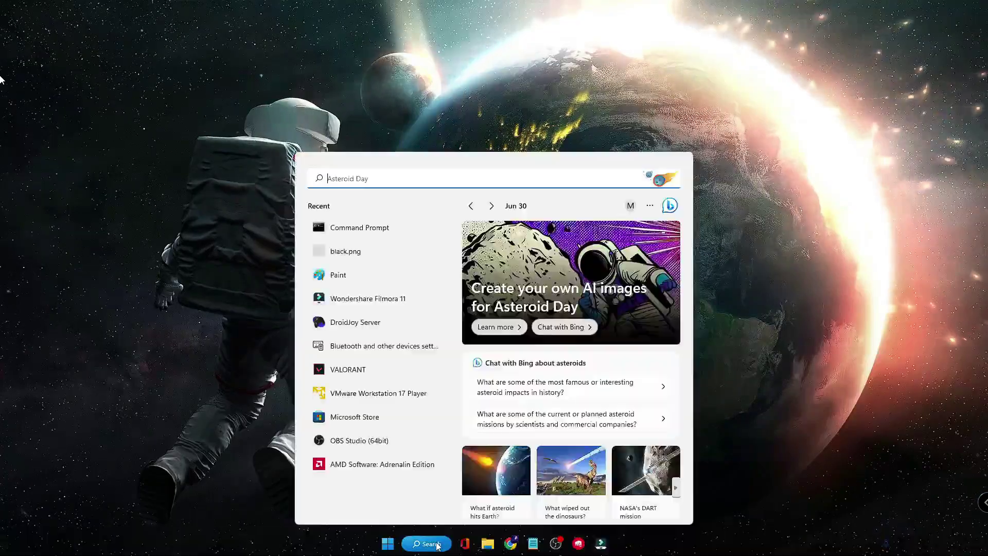
{"action": "type", "text": "sto"}
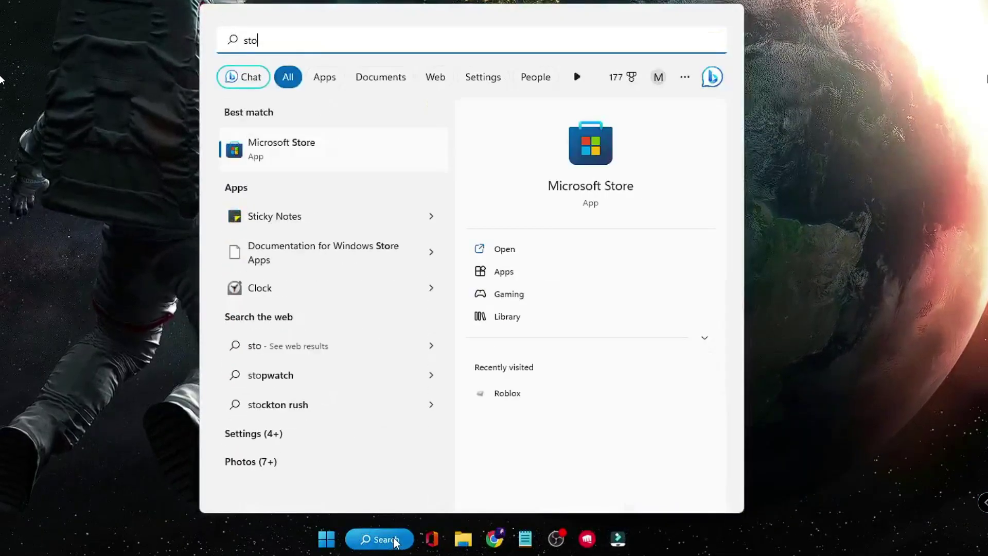
{"action": "type", "text": "re"}
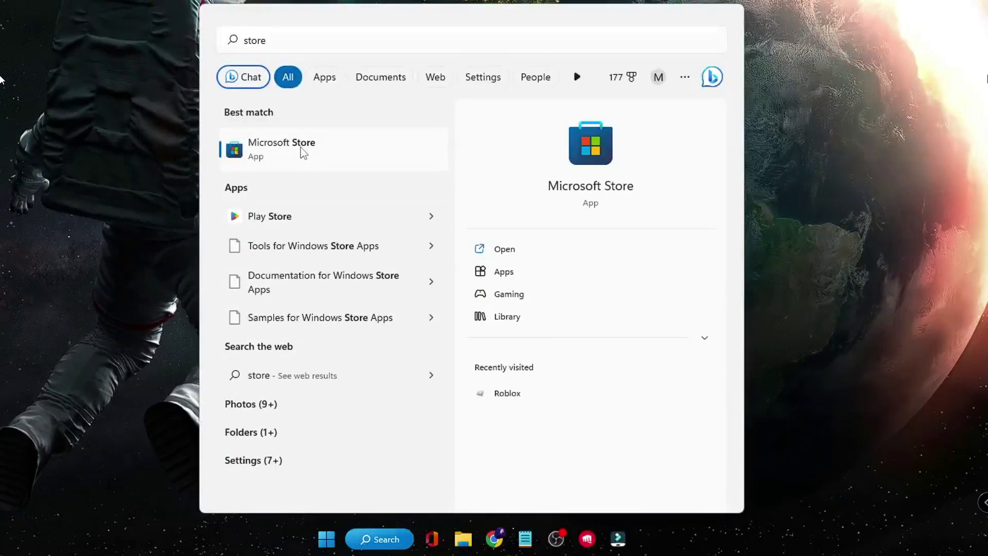
{"action": "left_click", "coordinate": [302, 150]}
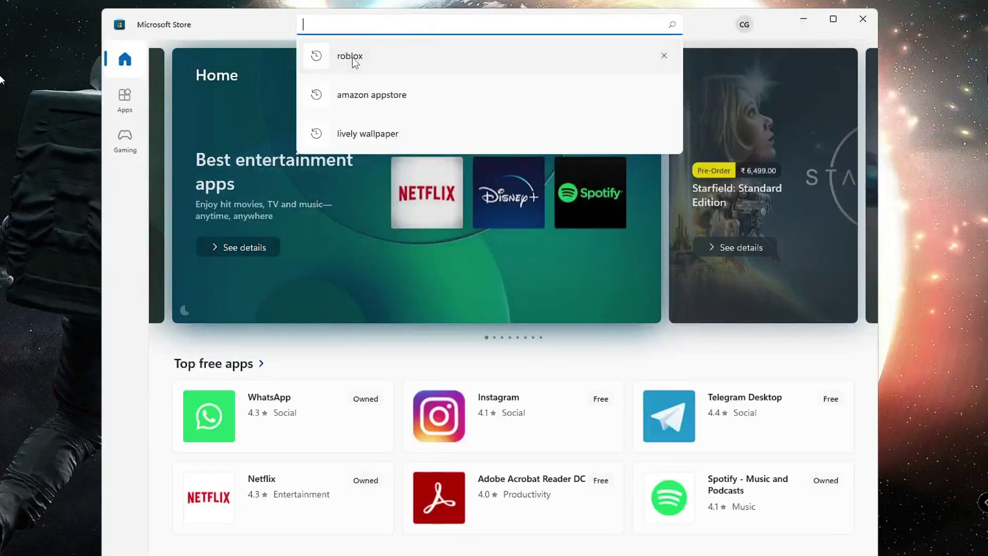
{"action": "left_click", "coordinate": [354, 60]}
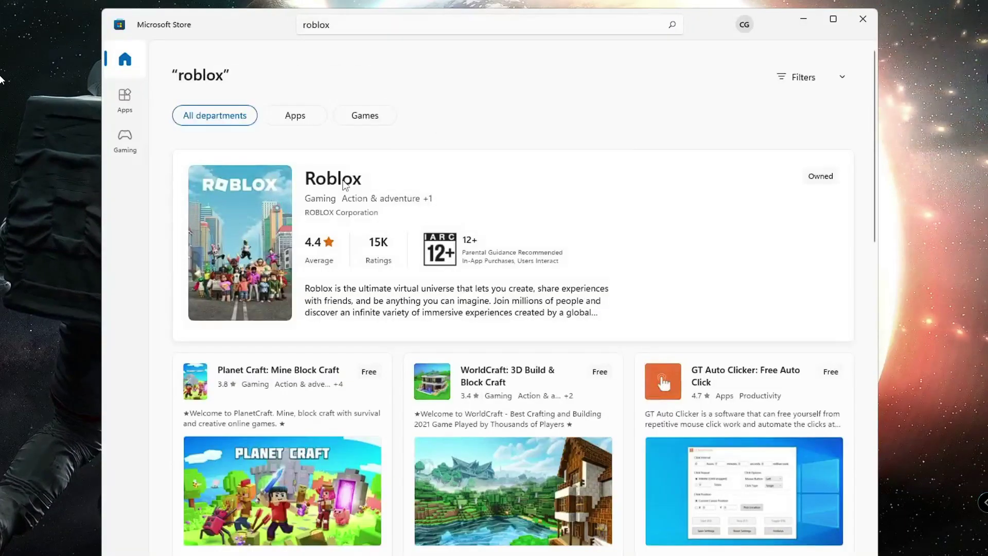
{"action": "left_click", "coordinate": [345, 185]}
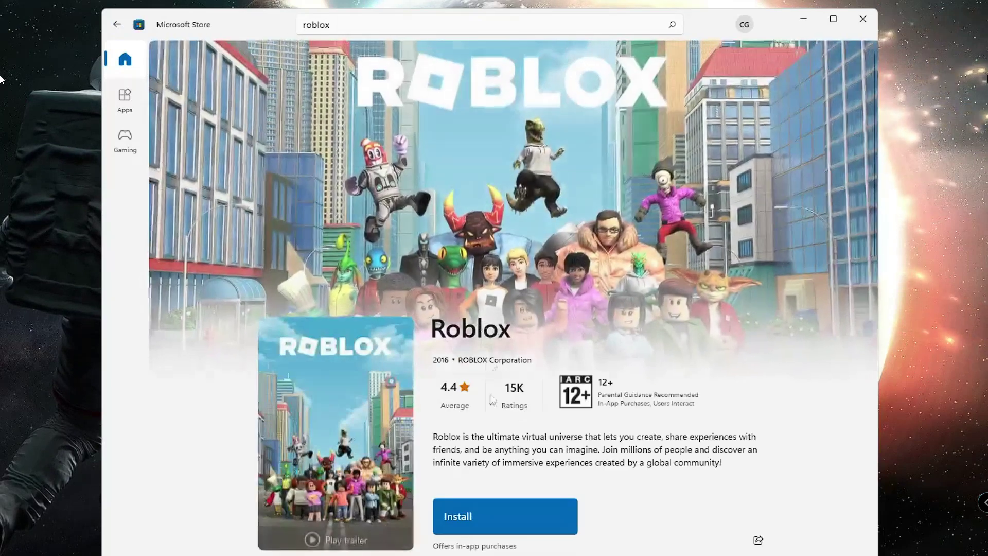
{"action": "left_click", "coordinate": [490, 520]}
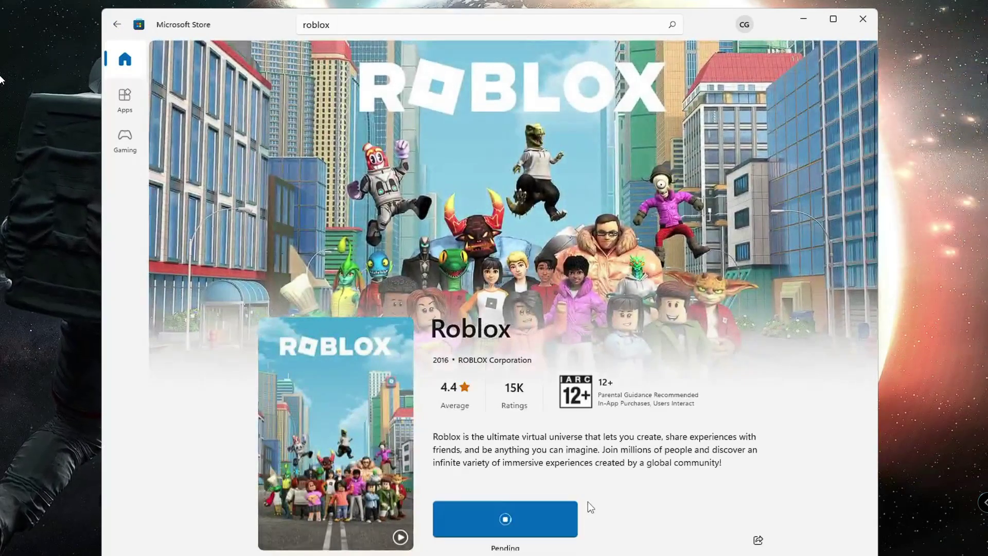